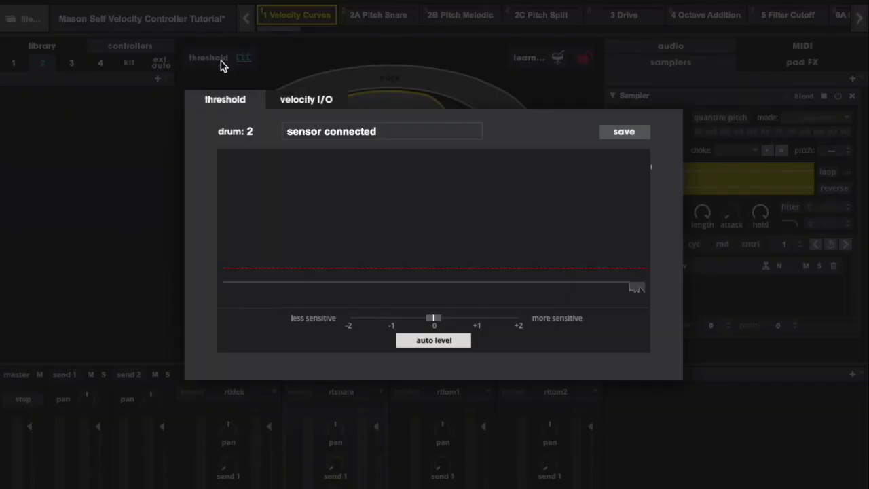
- On drum 2's velocity curve, lower the bottom point and raise the top point
left_click(307, 102)
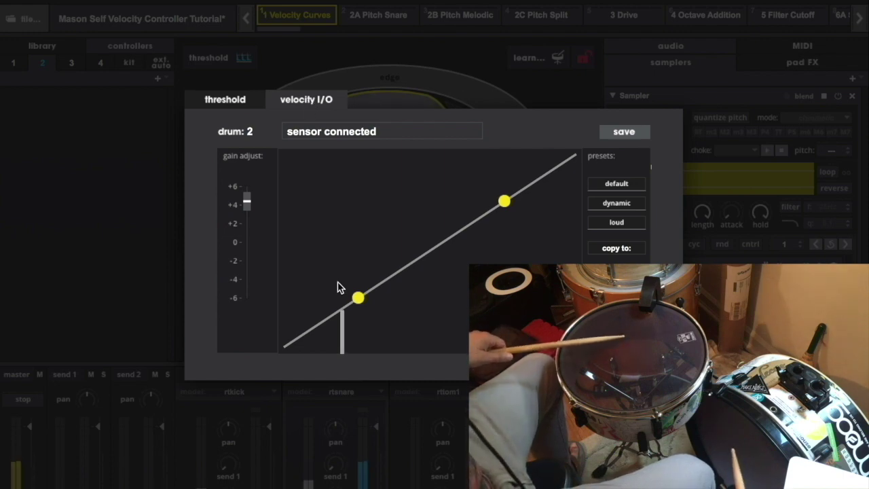
left_click_drag(358, 297, 337, 345)
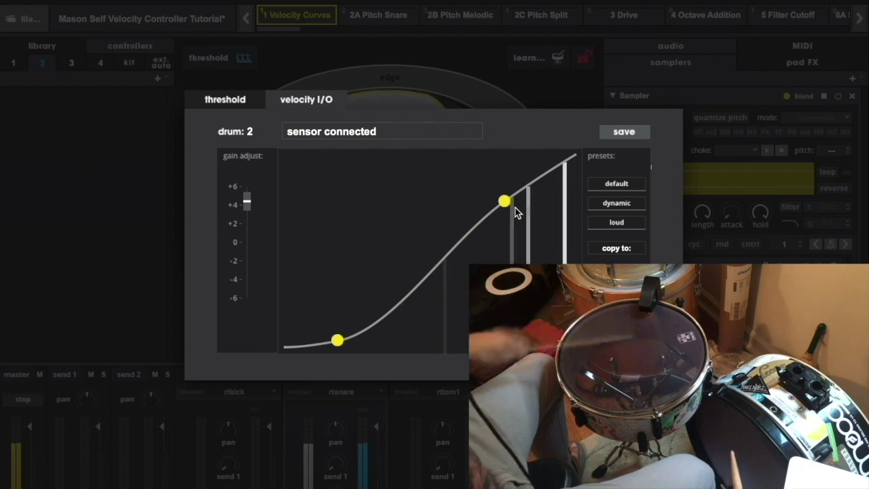
left_click_drag(505, 201, 517, 185)
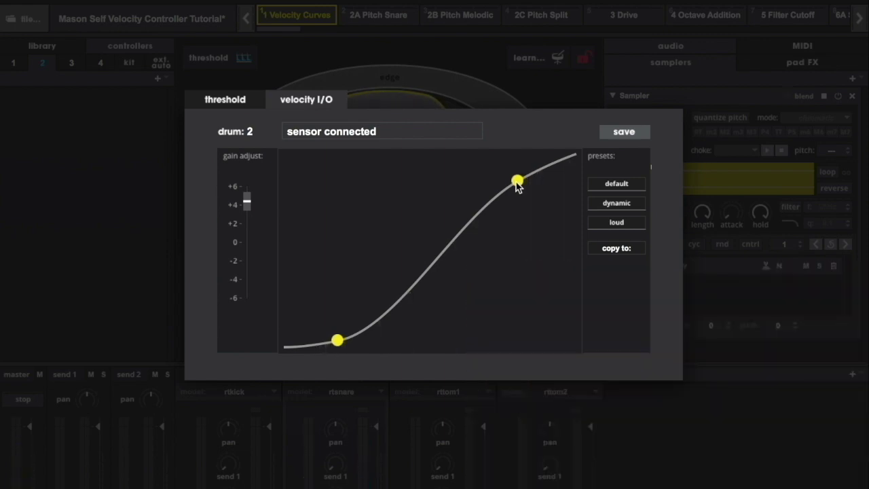
- Compare the default, dynamic and loud velocity presets, then save the velocity settings
left_click(616, 184)
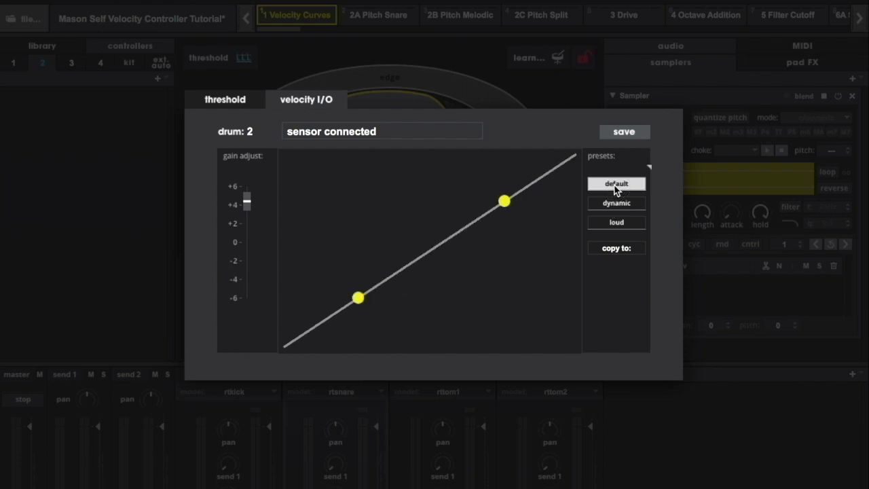
left_click(620, 205)
left_click(623, 223)
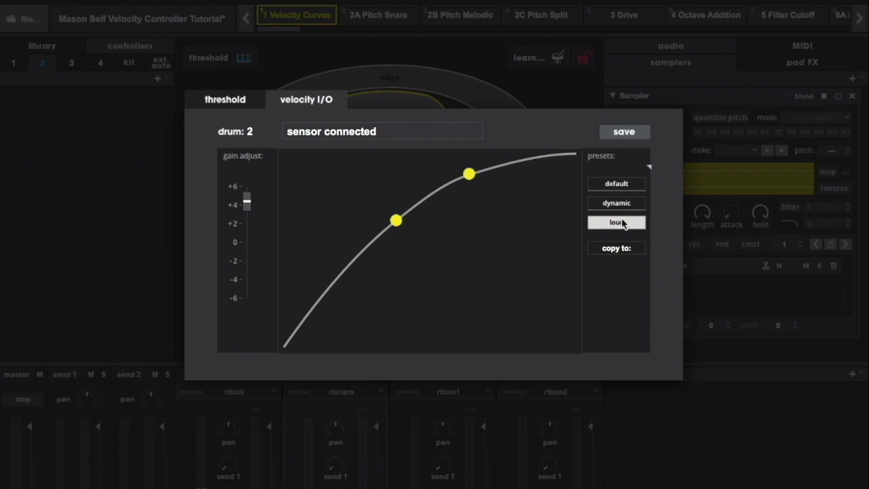
left_click(622, 132)
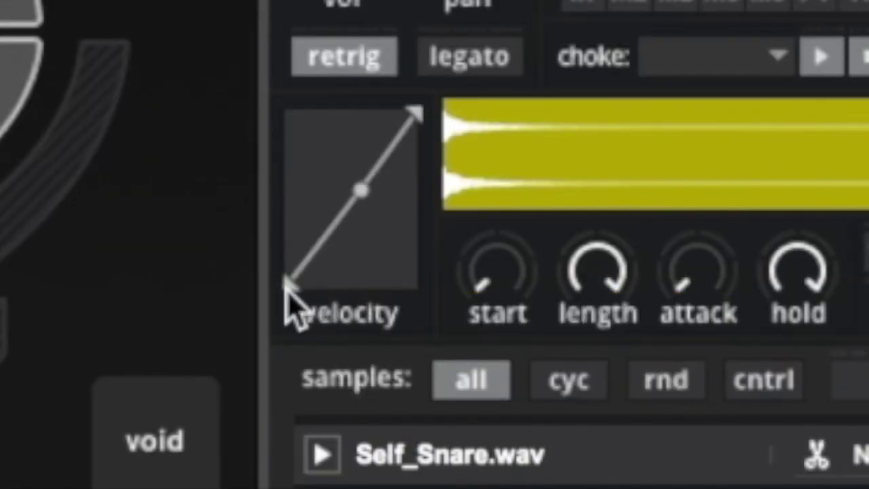
- Raise Self_Snare's low velocity point and bend its curve into a steep convex rise
left_click_drag(286, 286, 349, 320)
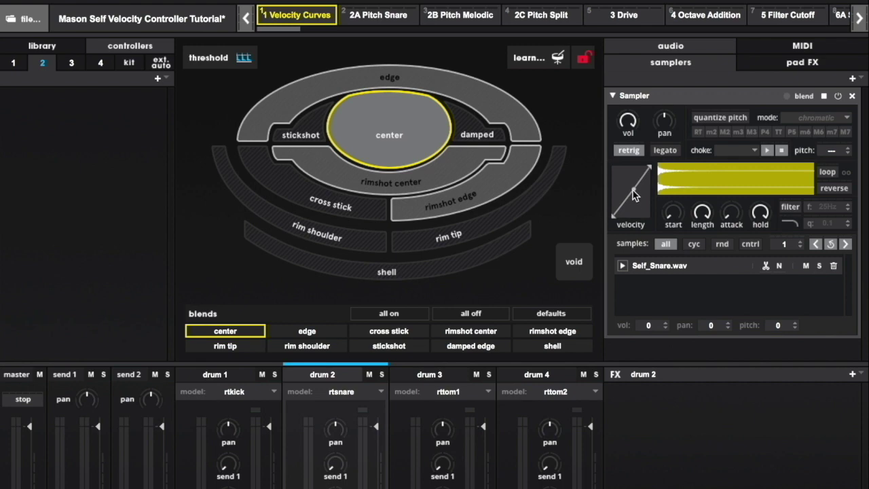
mouse_move(634, 192)
left_click_drag(634, 192, 628, 178)
left_click_drag(611, 219, 620, 217)
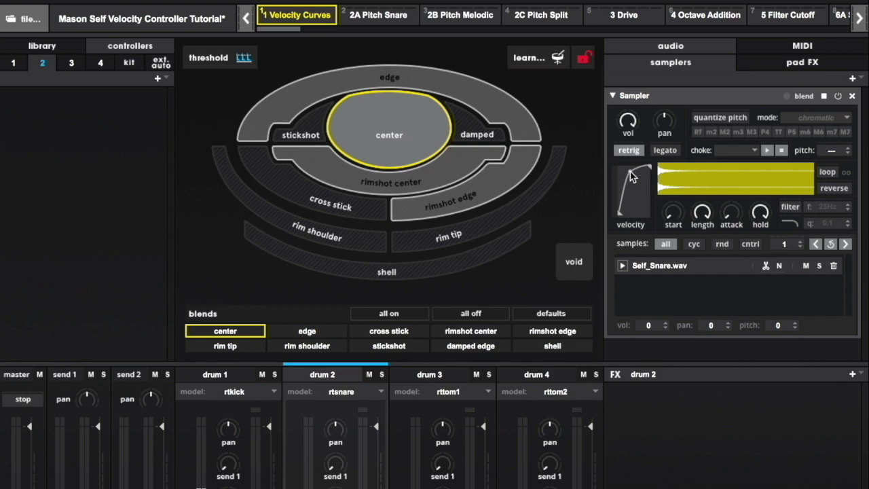
left_click_drag(630, 176, 625, 172)
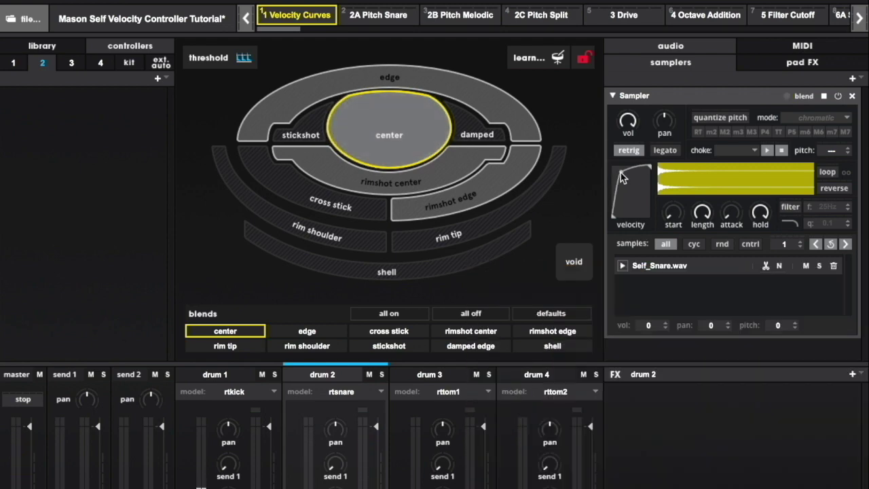
- Straighten Self_Snare's velocity curve and move its start point to full level, inverting it
mouse_move(624, 178)
left_mouse_down()
mouse_move(625, 189)
mouse_move(633, 178)
left_mouse_up()
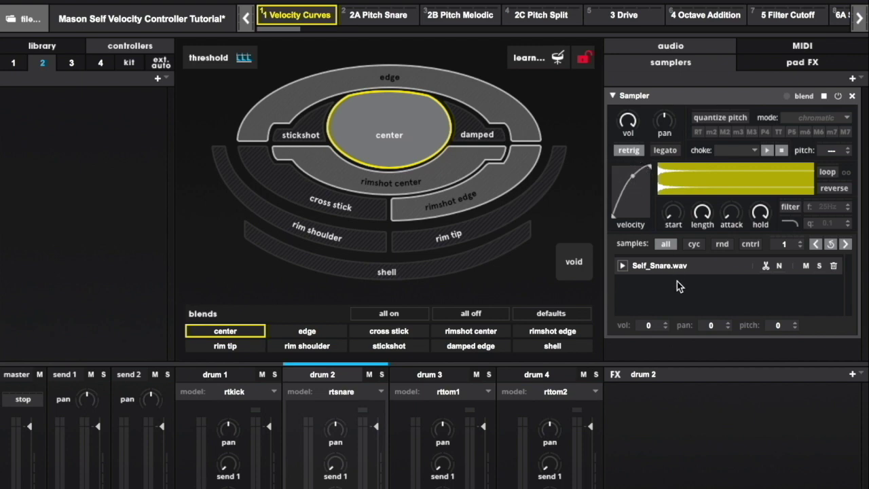
mouse_move(633, 176)
left_mouse_down()
mouse_move(628, 199)
mouse_move(641, 187)
left_mouse_up()
left_click_drag(613, 214, 651, 219)
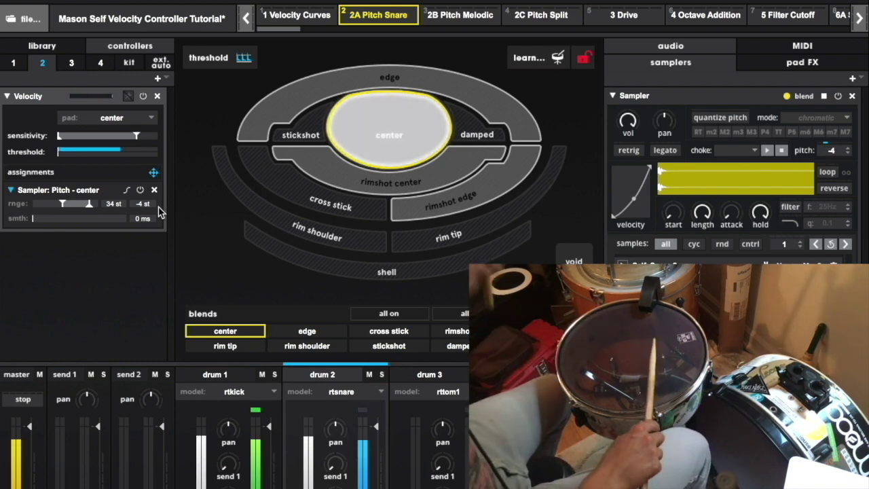
- Switch to the 2B Pitch Melodic scene
left_click(459, 14)
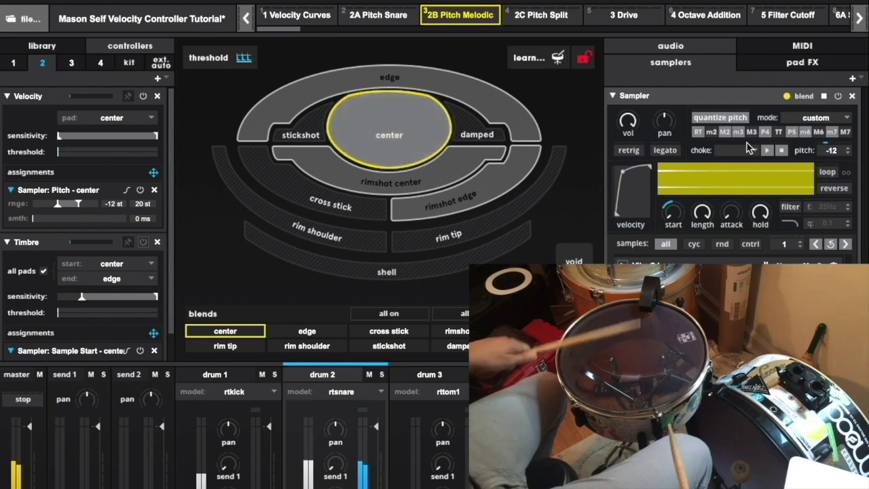
- Increase smoothing on the velocity Sampler: Pitch assignment, then move to the 2C Pitch Split scene
left_click(34, 220)
left_click_drag(41, 224, 15, 217)
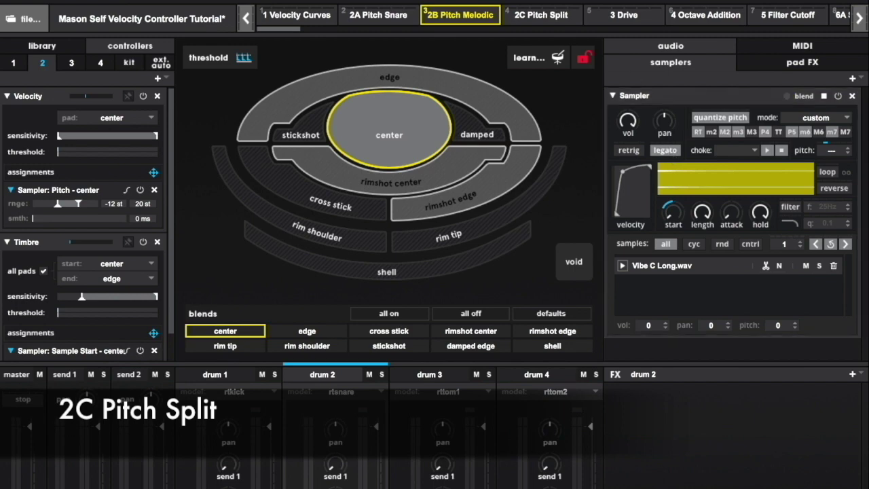
left_click(561, 16)
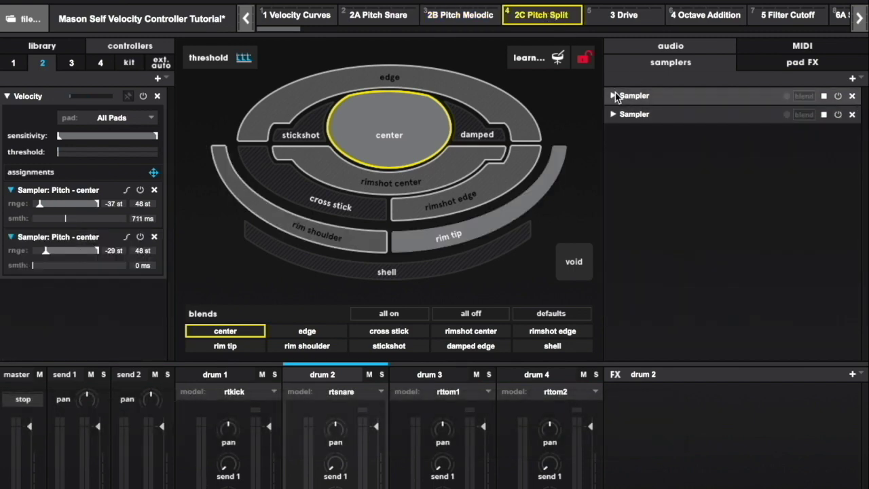
- Expand the two 2C Pitch Split samplers to inspect them, then switch to the 3 Drive scene
left_click(615, 97)
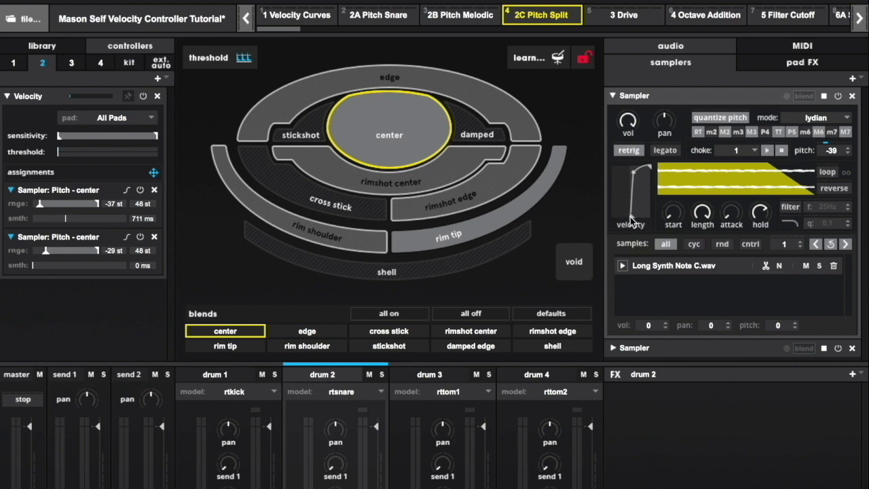
left_click(614, 96)
left_click(613, 114)
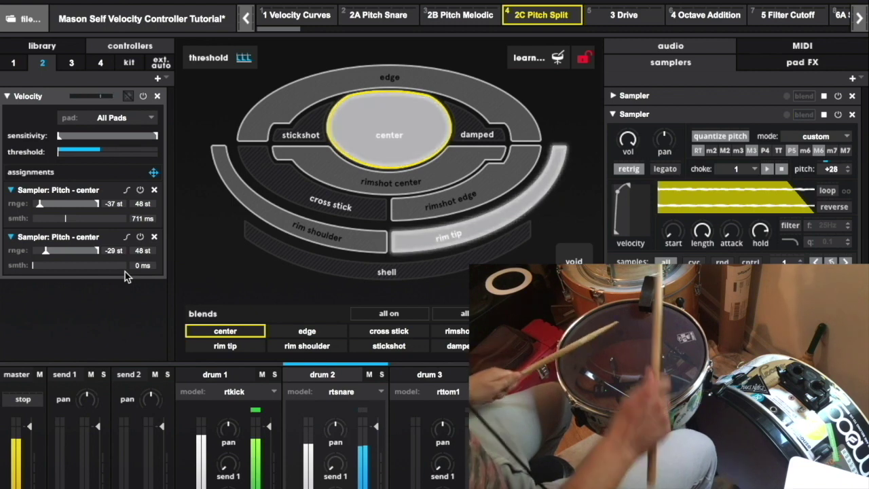
left_click(618, 15)
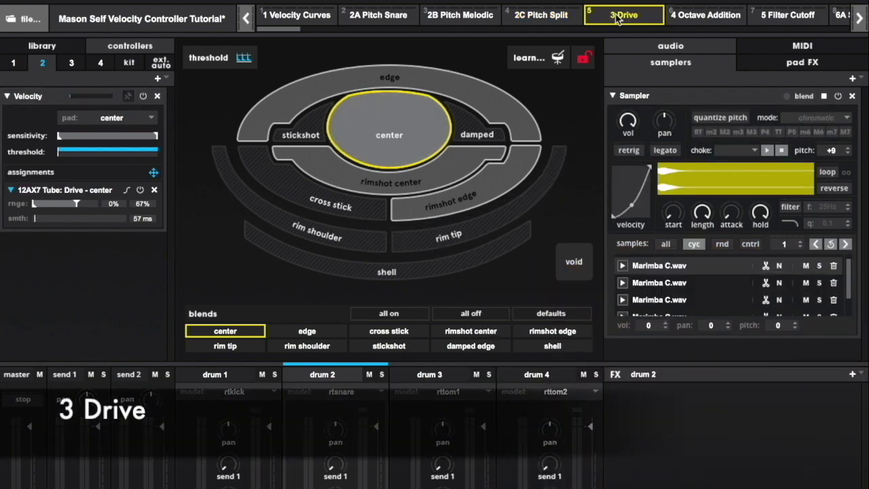
- Flip from the samplers to drum 2's pad effects to display the 12AX7 Tube chain
left_click(778, 68)
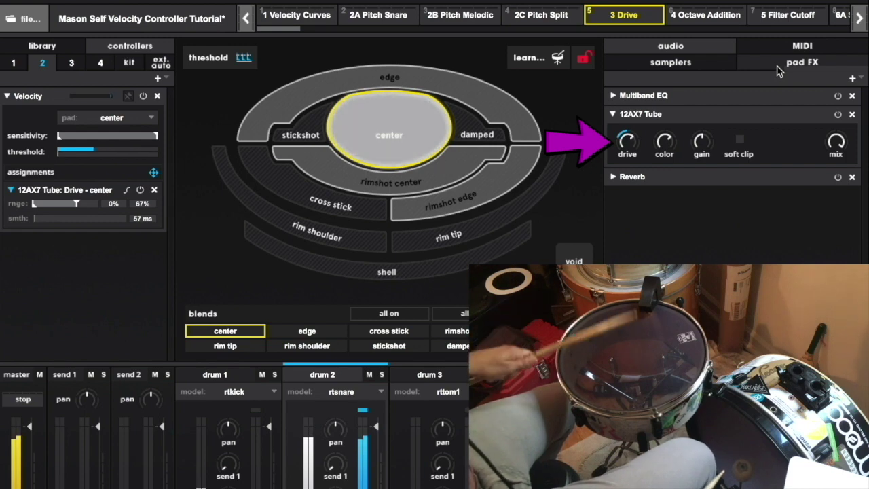
left_click(619, 16)
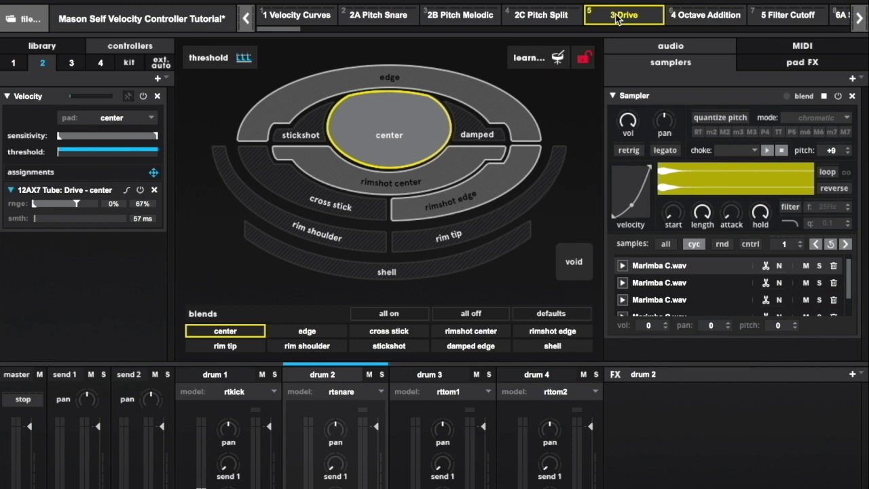
left_click(781, 68)
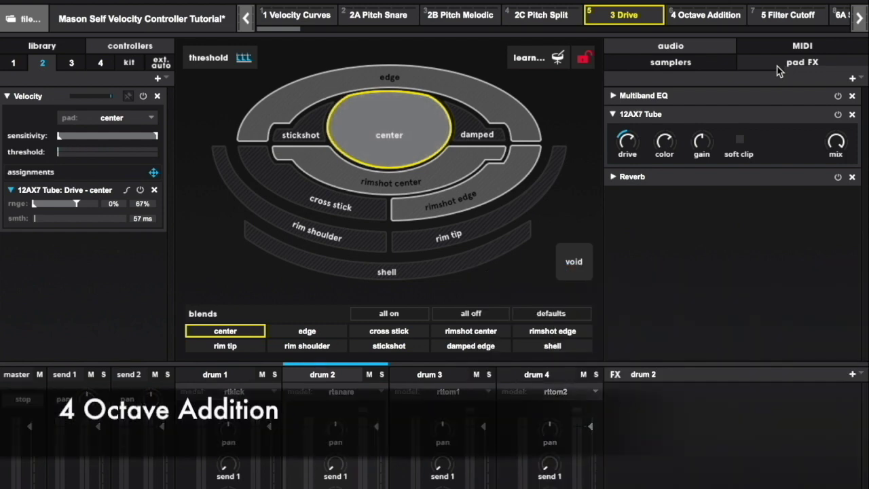
- Open the 4 Octave Addition scene's samplers, collapsing the first to reveal the second
left_click(718, 19)
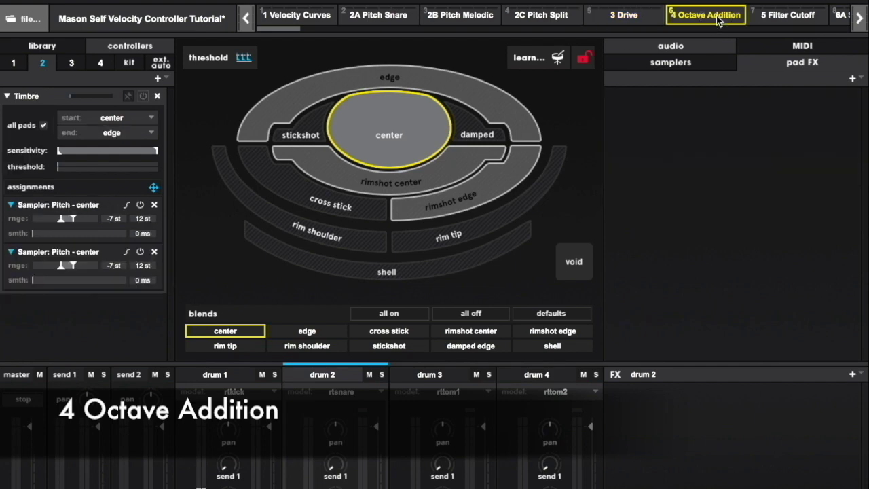
left_click(693, 62)
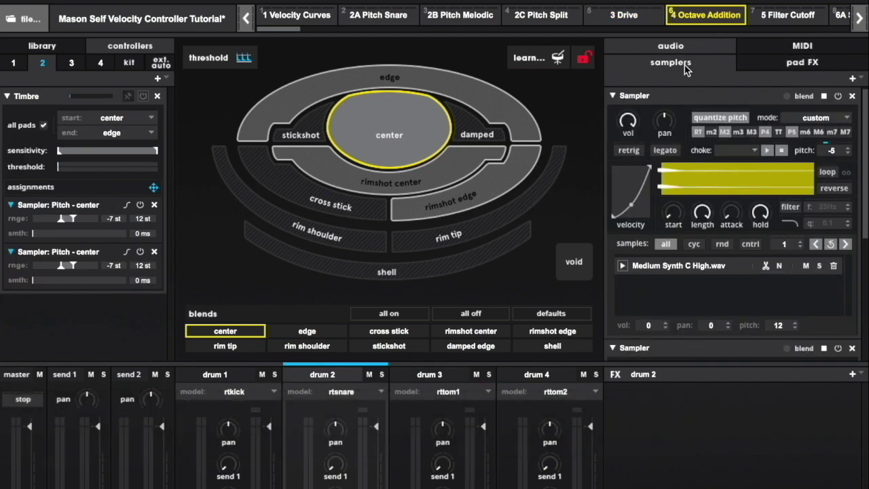
left_click(613, 95)
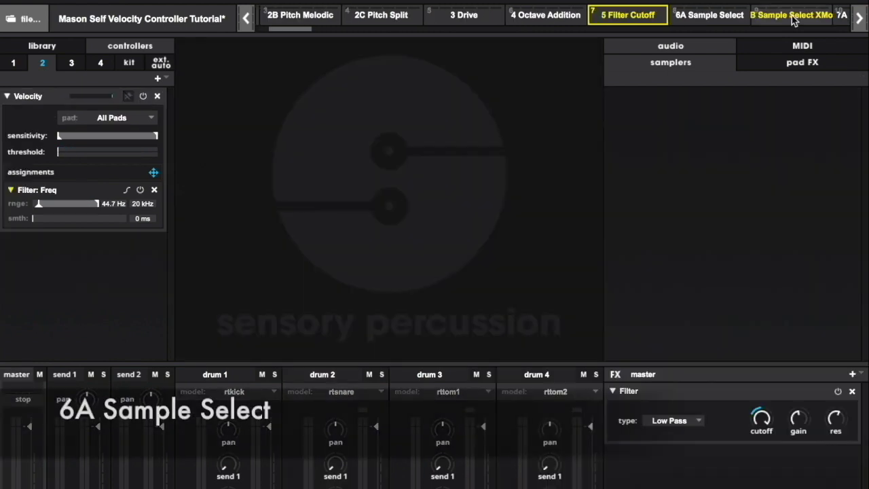
- Load the 6A Sample Select scene and show drum 2's pad zones and clap sampler
left_click(710, 15)
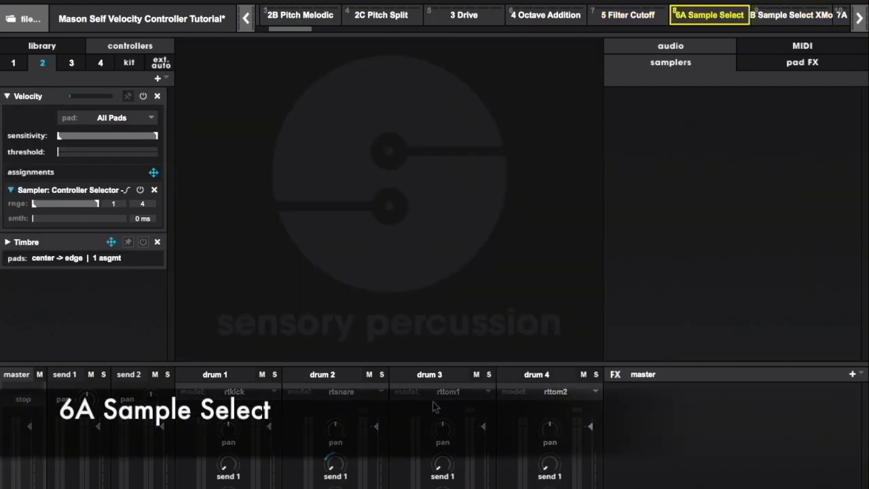
left_click(314, 377)
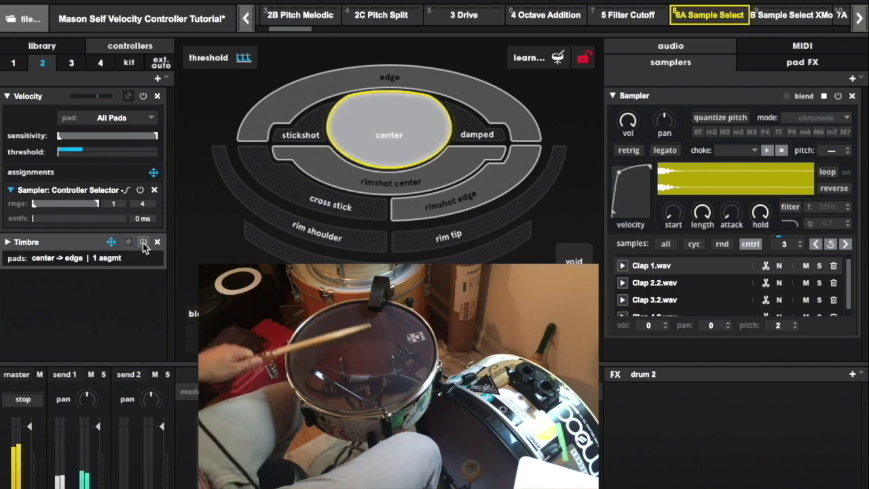
- Load the 6B Sample Select (Cross Mod) scene and audition drum 1's Self_Kick 2a–2d samples
left_click(771, 17)
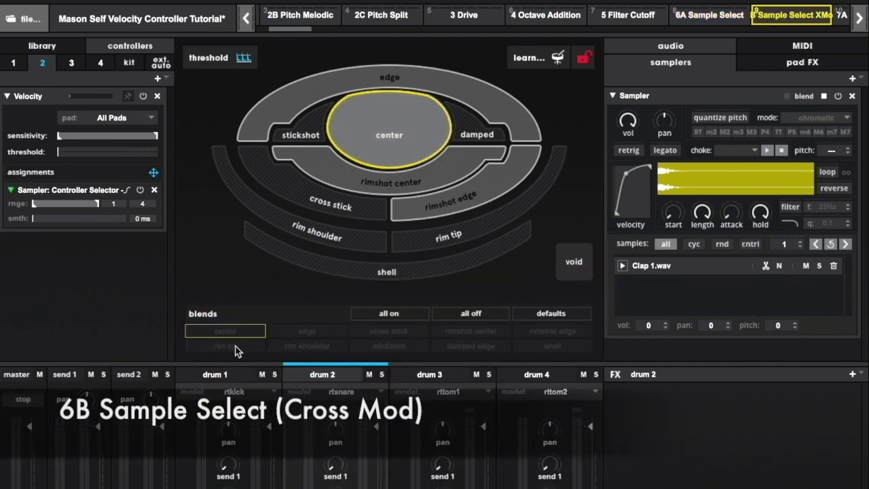
left_click(224, 374)
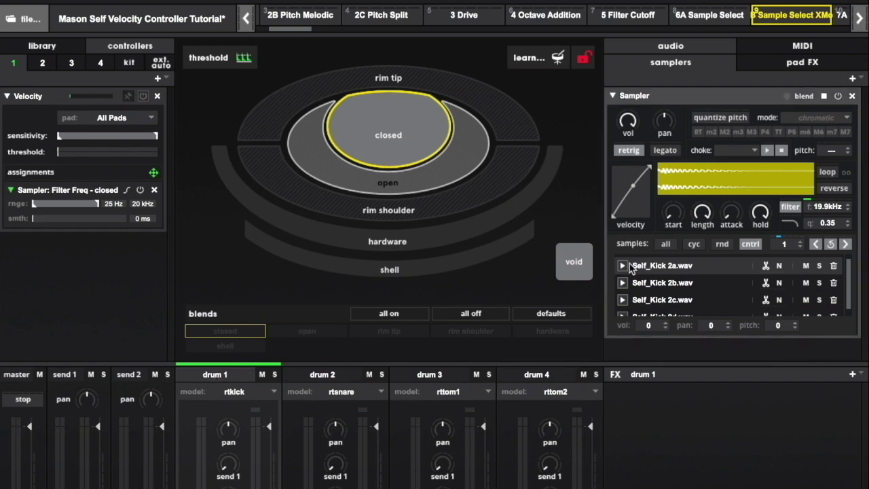
left_click(623, 267)
left_click(622, 283)
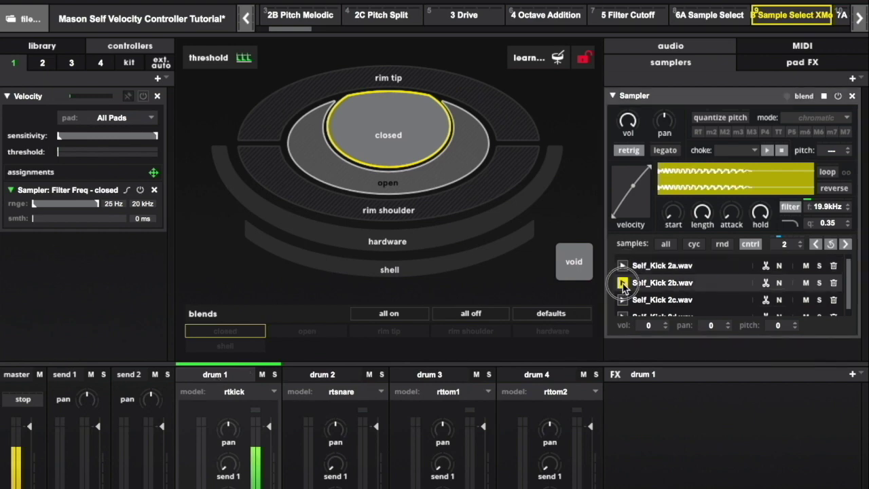
left_click(623, 300)
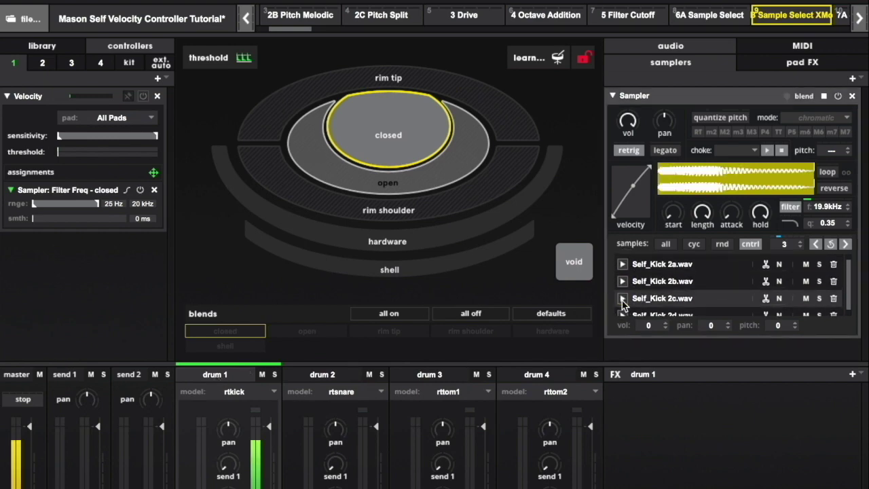
left_click(623, 310)
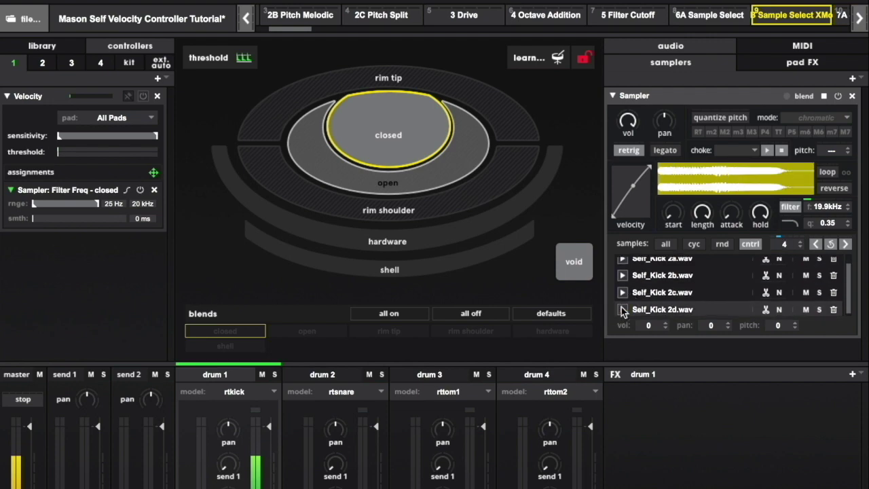
- View controller 2's sample selector assignment, then check drum 2 and return to drum 1
left_click(42, 62)
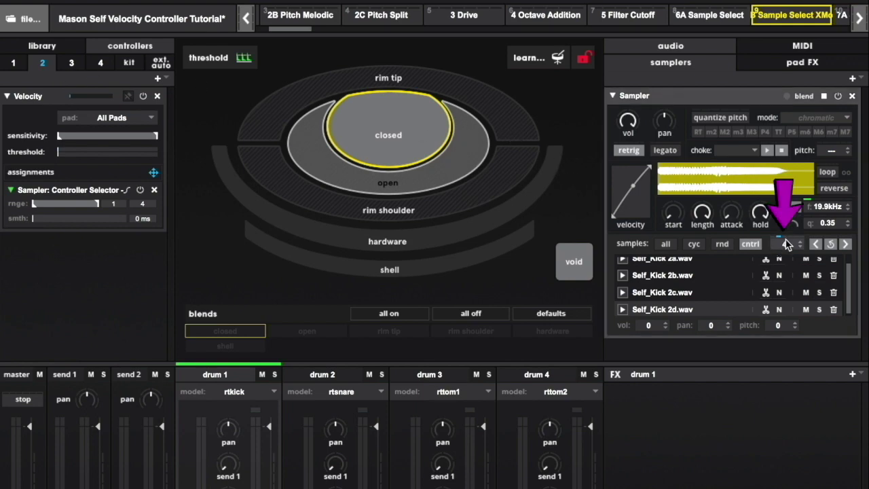
left_click(317, 382)
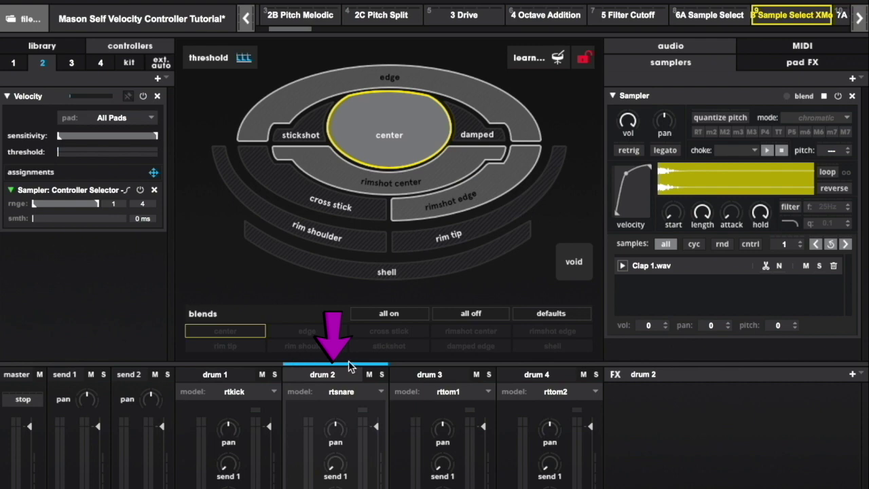
left_click(219, 377)
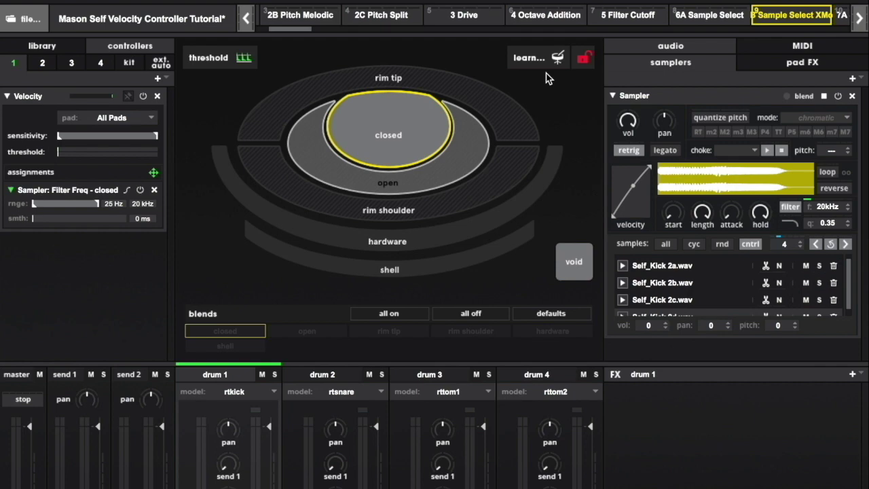
- Open the 7A Sampler Toggle scene and display drum 2 with its two velocity-toggled samplers
scroll(784, 15, "right", 3)
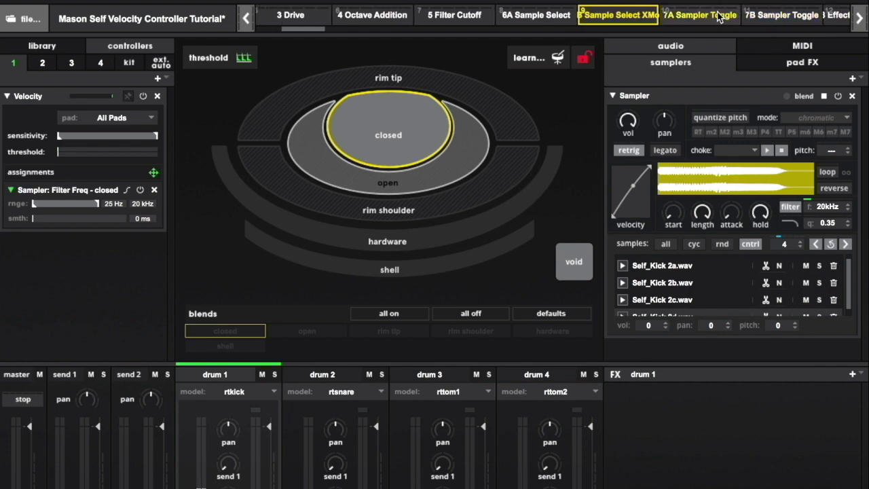
left_click(720, 15)
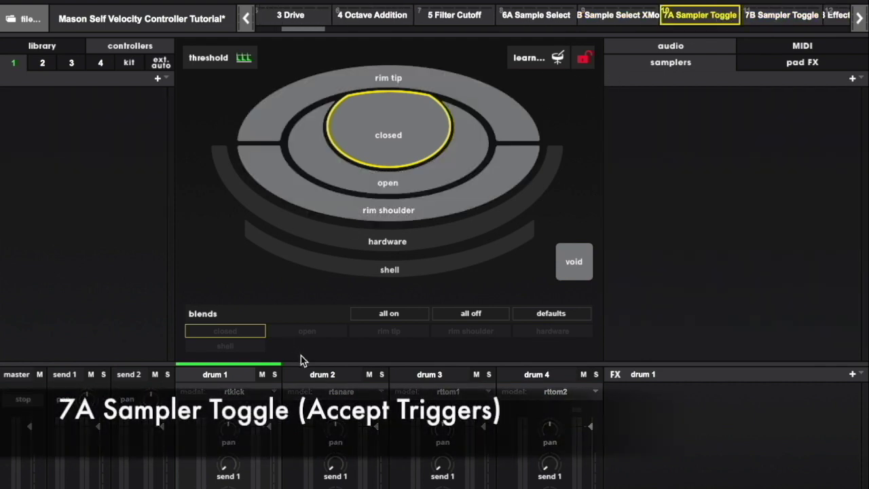
left_click(323, 375)
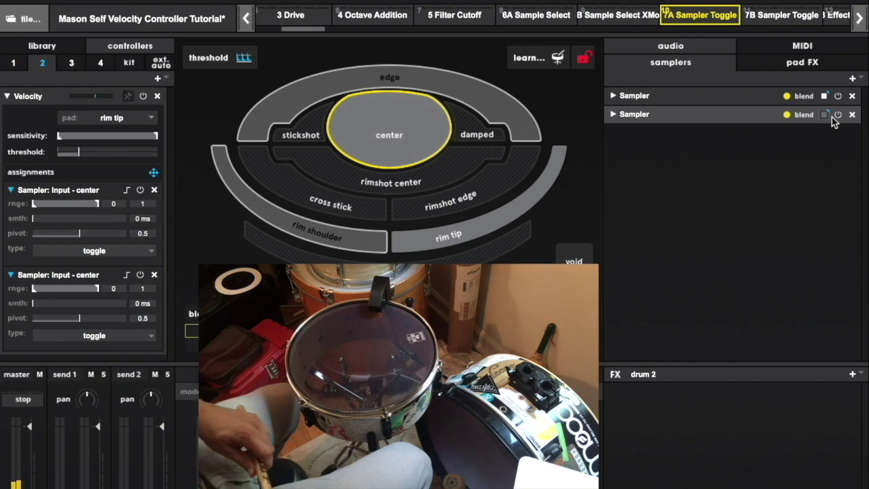
- Open the 7B Sampler Toggle scene, where velocity bypasses drum 2's samplers, and view the rim tip zone
left_click(785, 19)
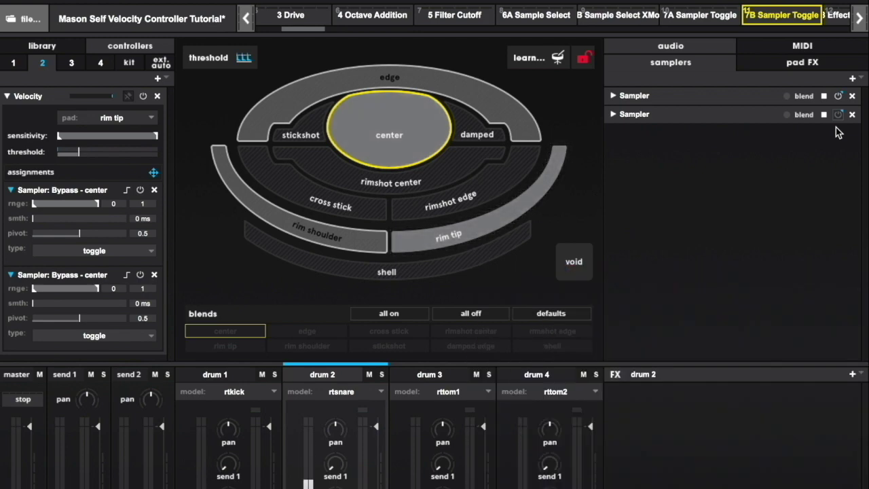
left_click(437, 235)
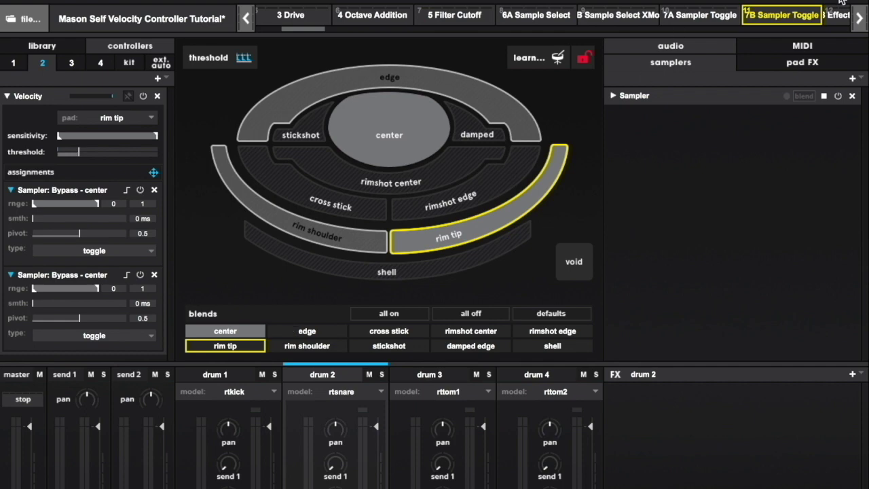
scroll(838, 15, "down", 5)
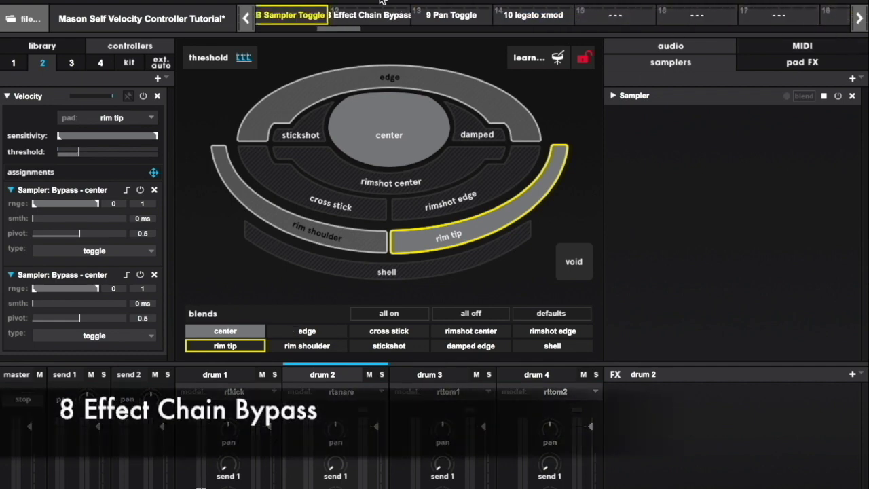
- Open 8 Effect Chain Bypass and view drum 2's Reverb, Analog Delay and SunMods chain
left_click(360, 17)
left_click(812, 63)
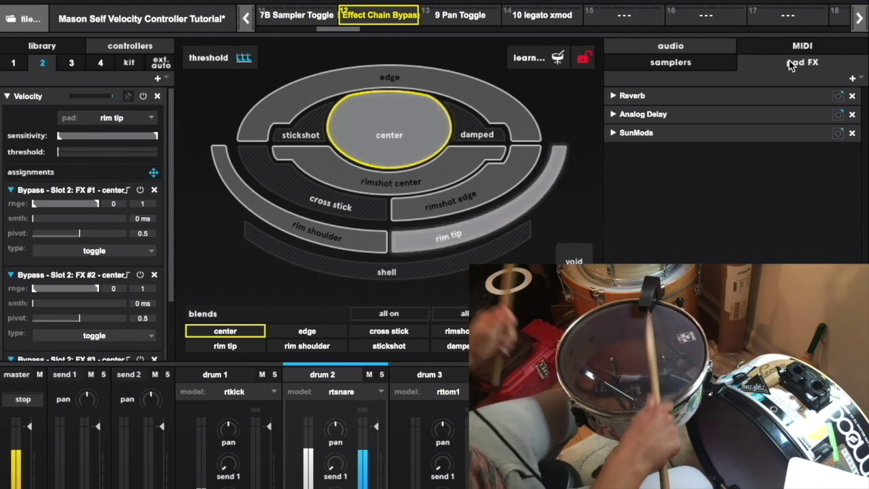
- Open 9 Pan Toggle to view drum 2's 100L/100R sampler pan, then load 10 legato xmod
left_click(464, 19)
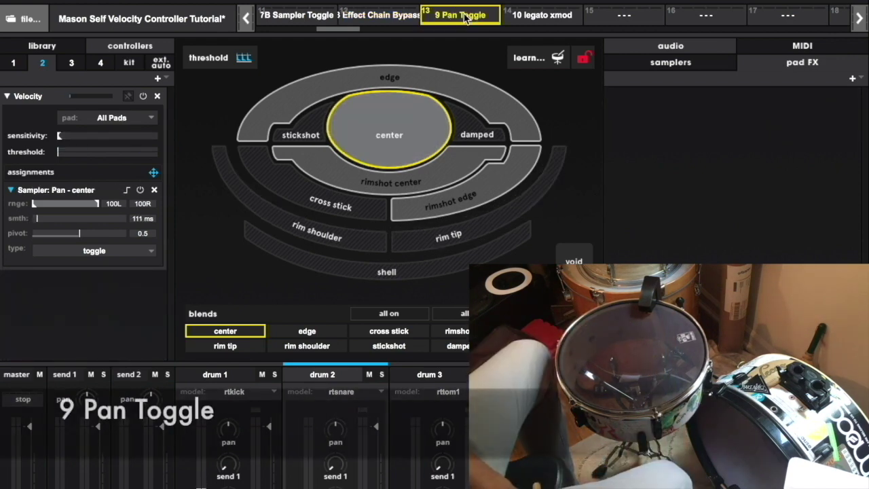
left_click(669, 63)
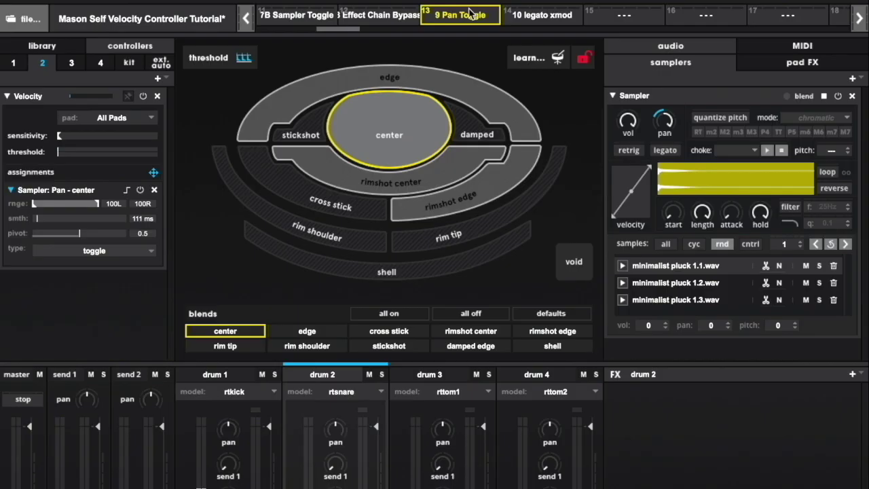
left_click(536, 16)
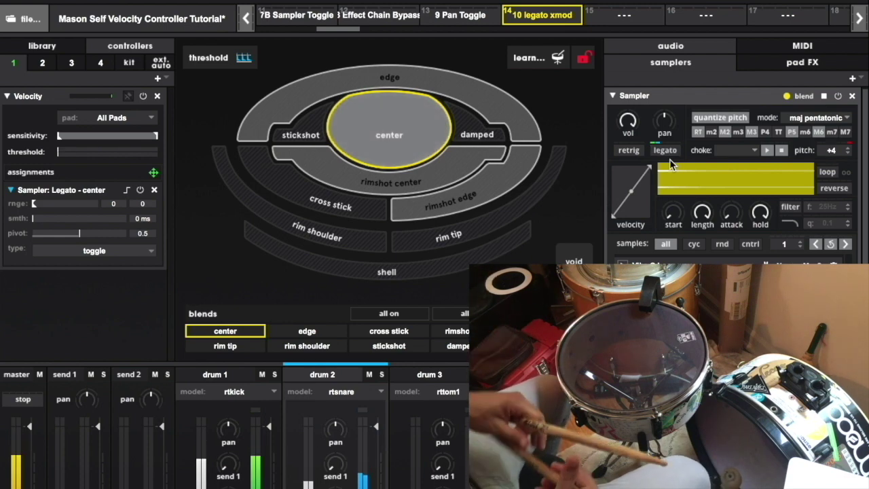
- Show the triangle LFO sweeping the center sampler's pitch from -3 st to 9 st
left_click(161, 62)
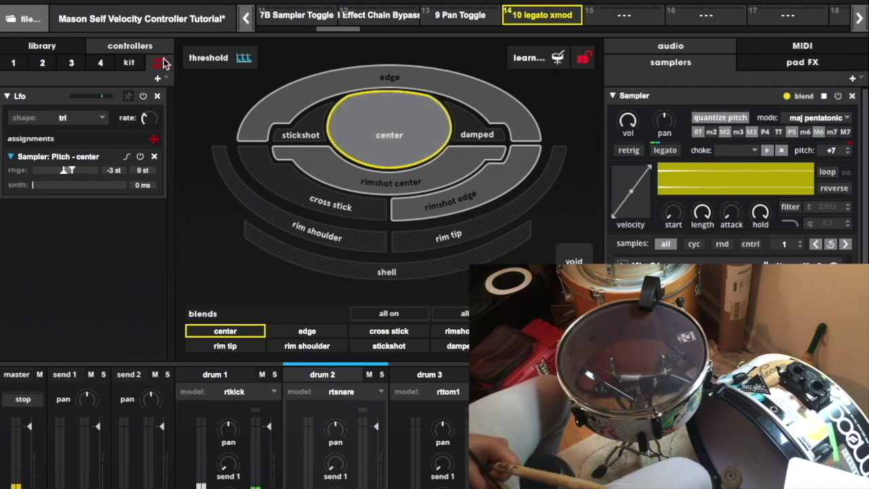